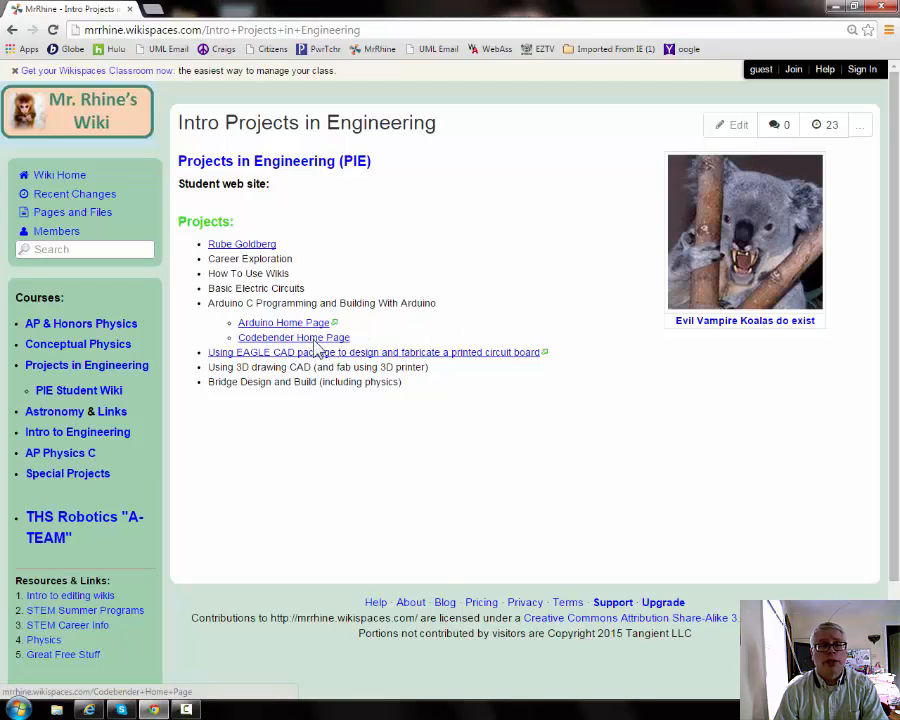
Open the Codebender home page from the Arduino project links and log in with the account username and password.
click(314, 341)
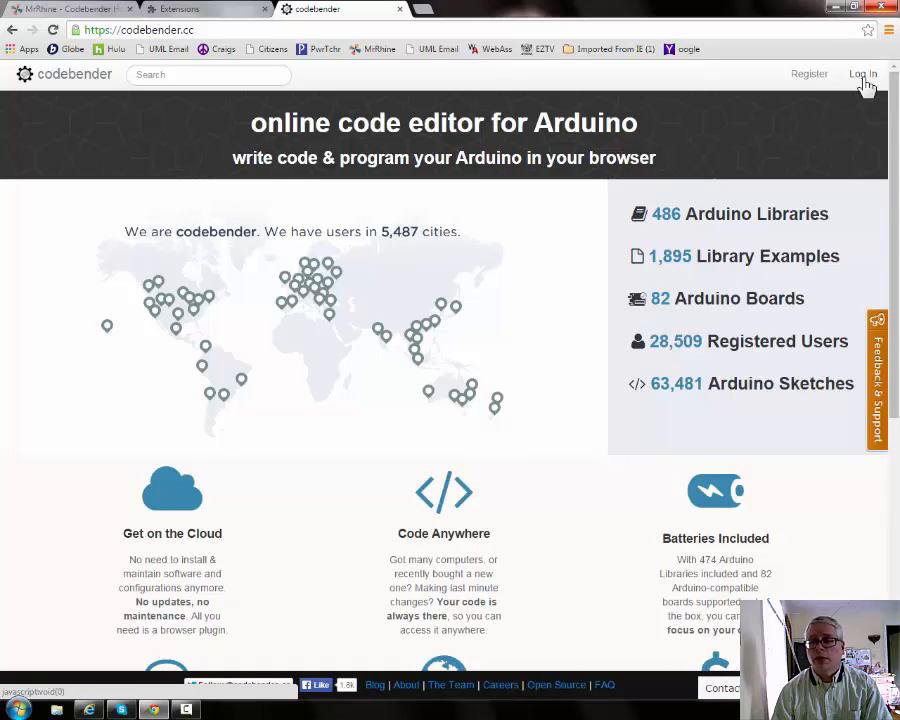
click(864, 80)
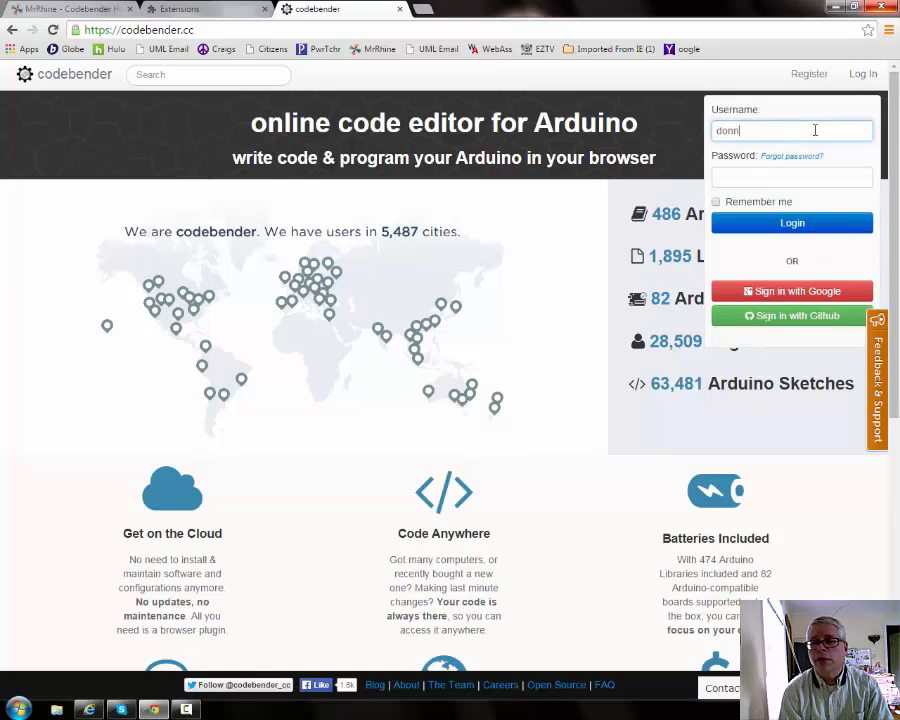
click(803, 225)
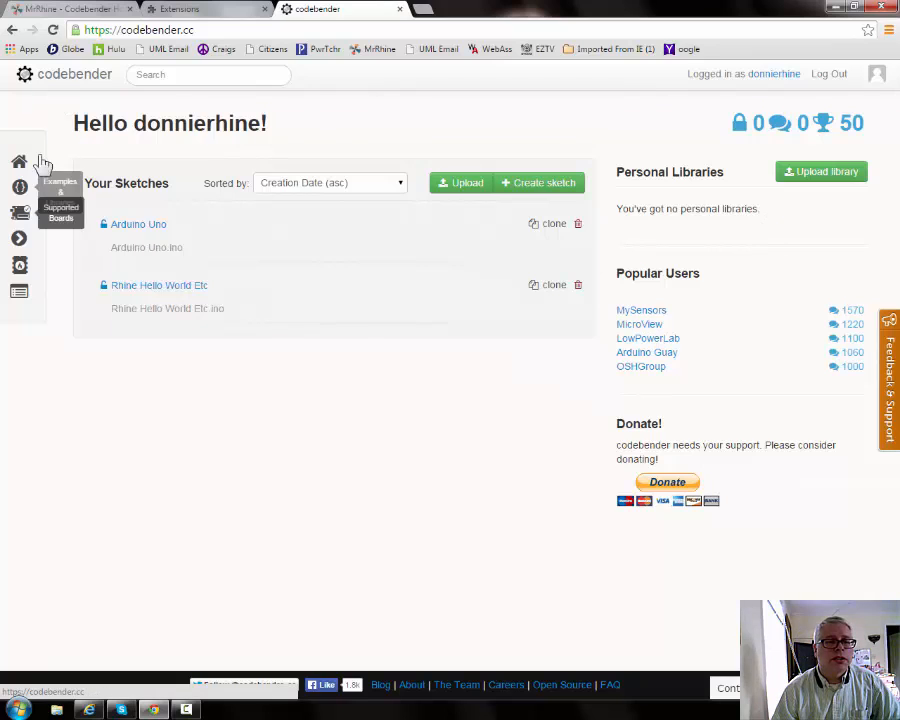
Start Codebender's Getting Started walkthrough and add the Codebender.cc Extension to Chrome from its install link.
click(20, 240)
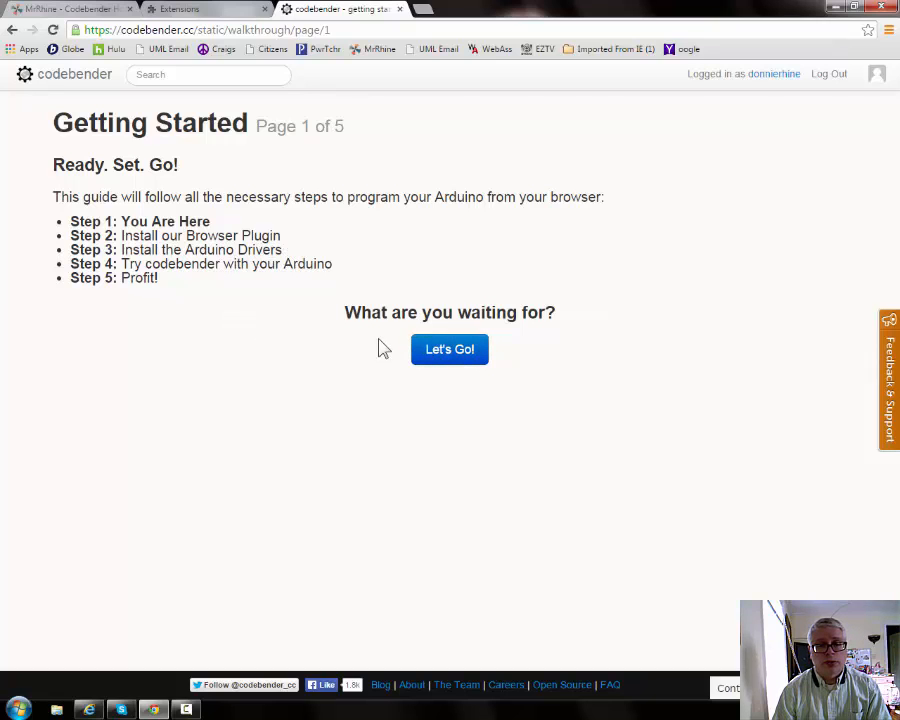
click(450, 350)
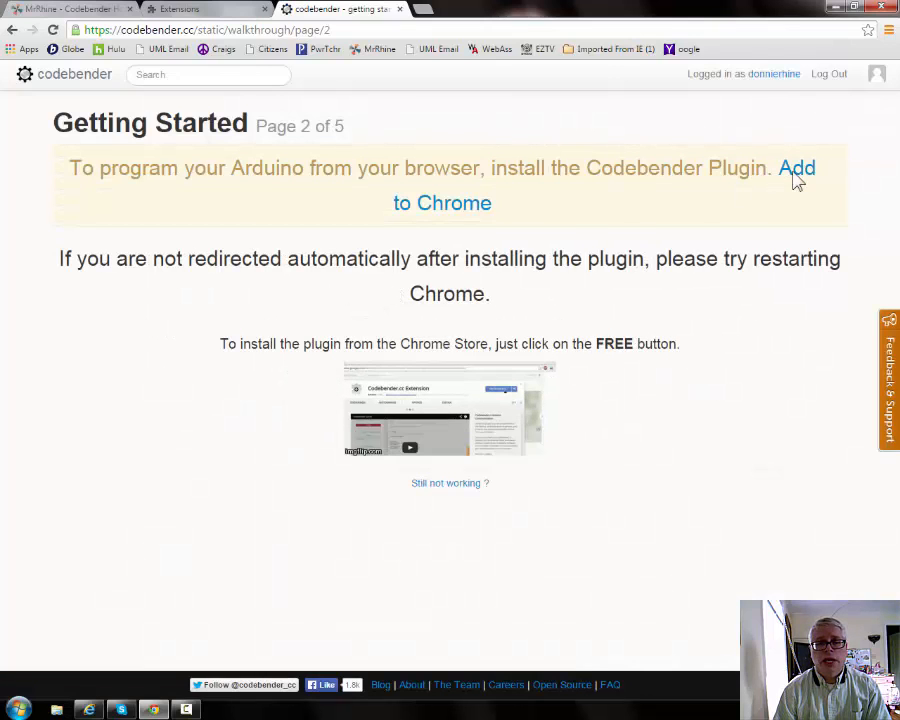
click(453, 210)
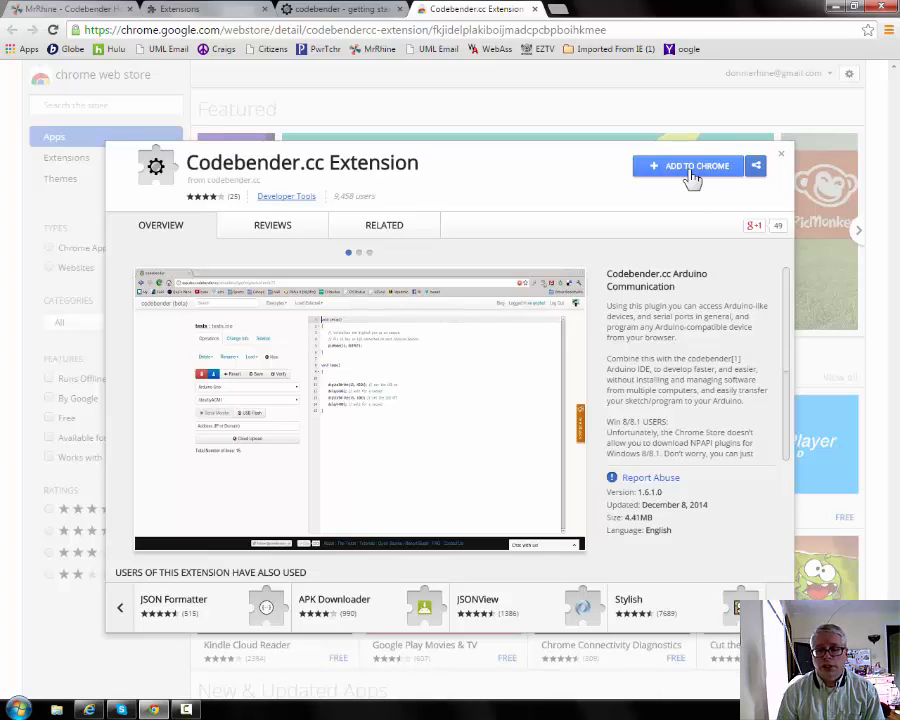
click(690, 170)
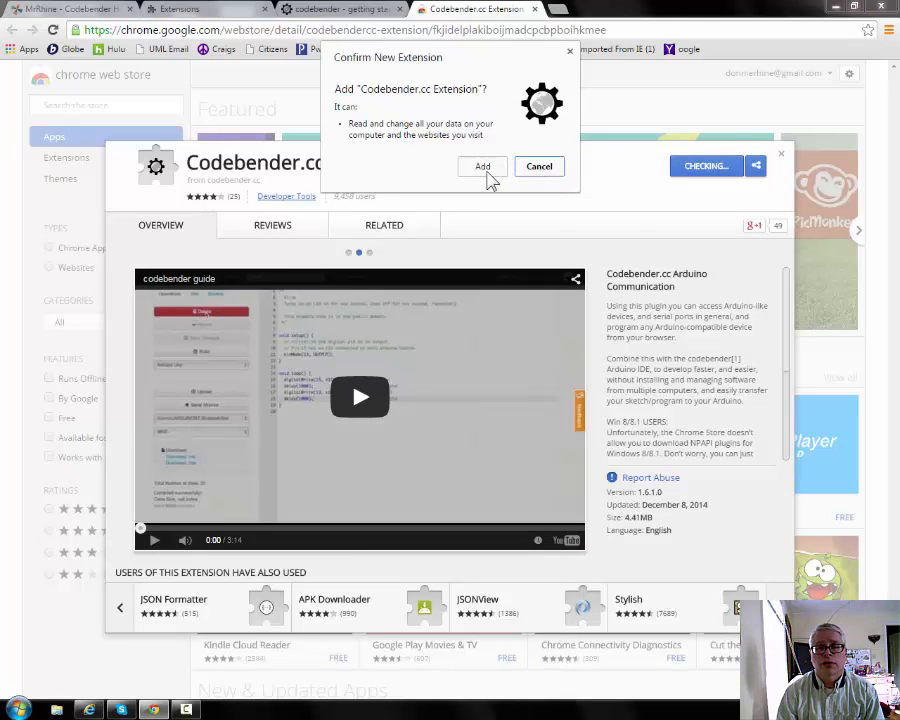
click(482, 168)
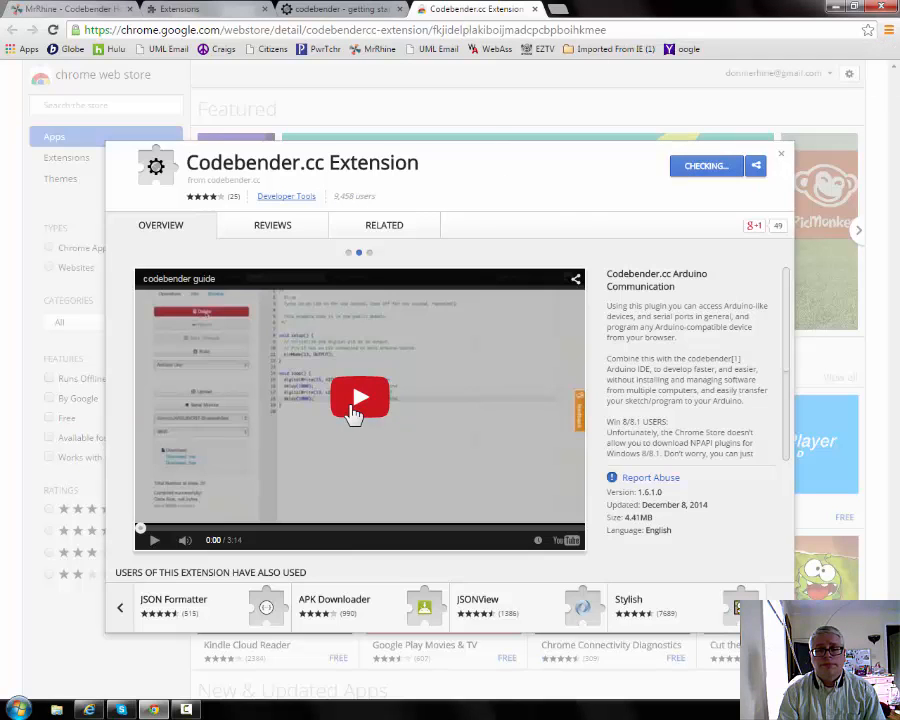
right_click(352, 407)
click(364, 415)
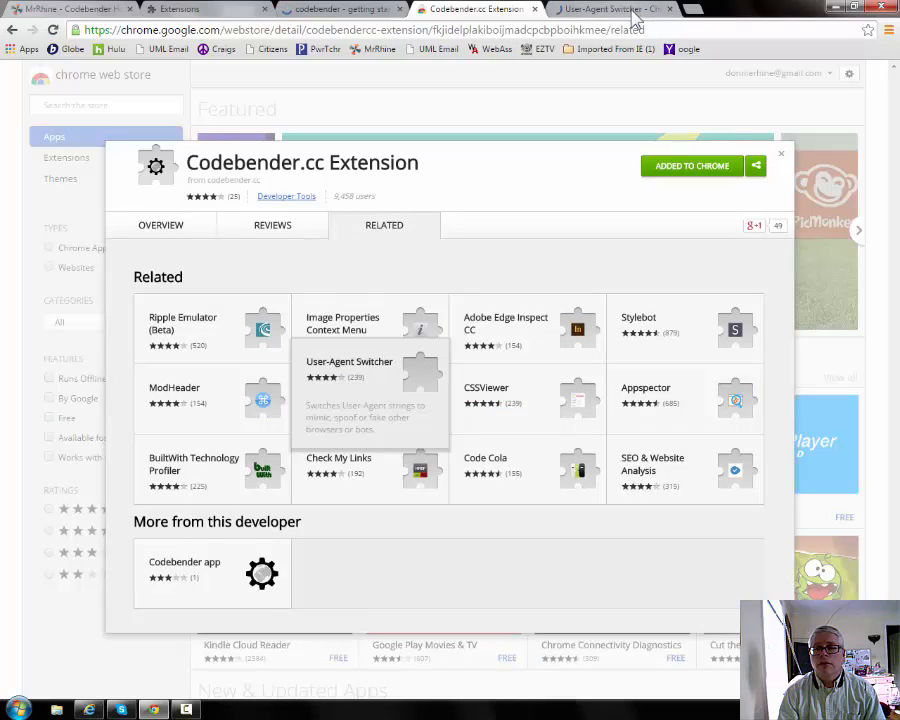
click(632, 14)
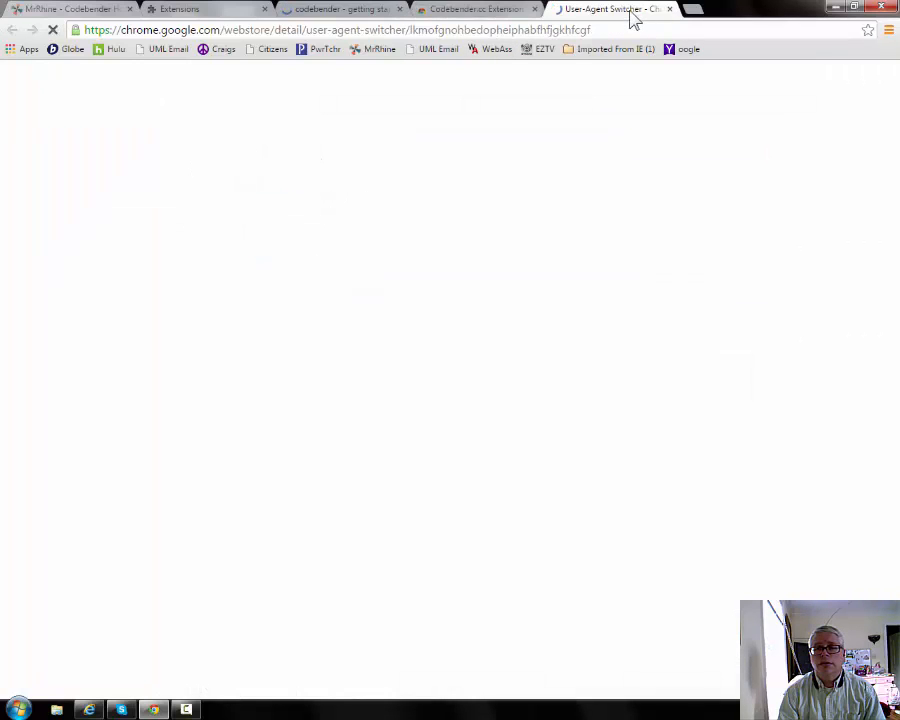
click(497, 13)
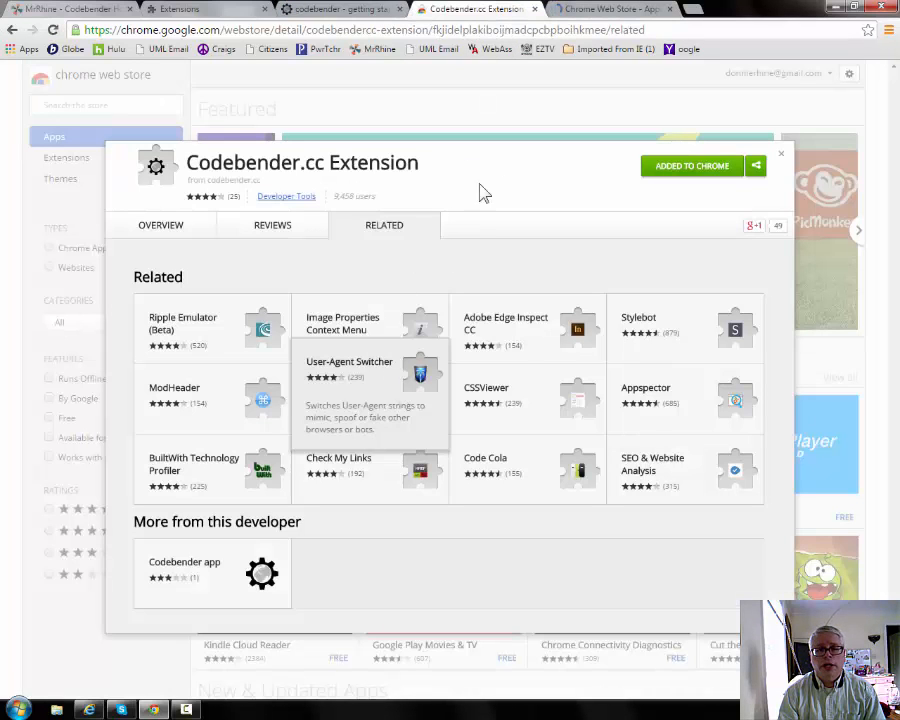
click(622, 14)
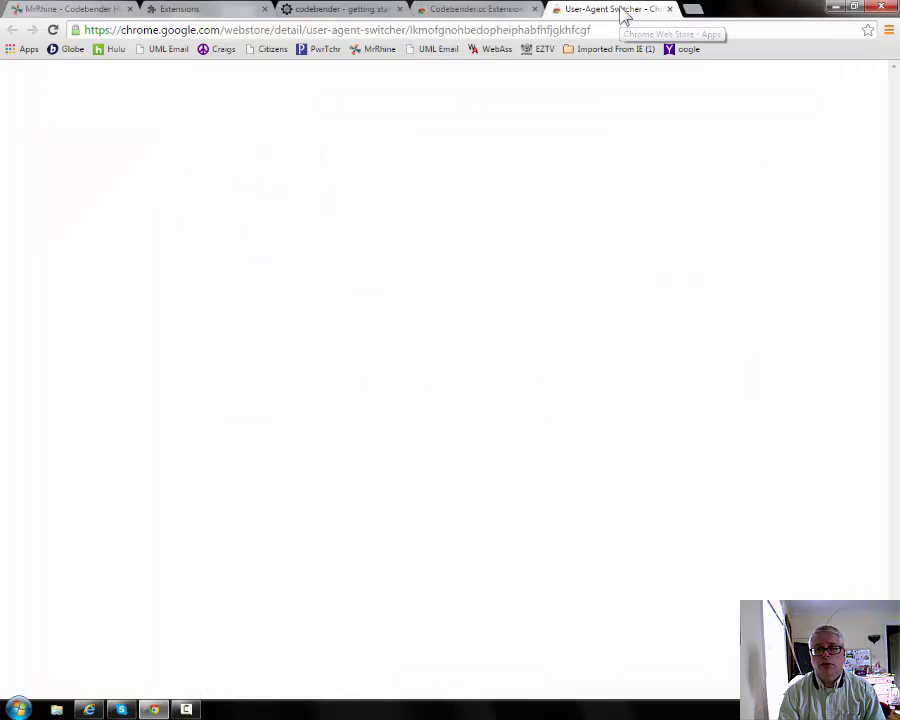
click(495, 12)
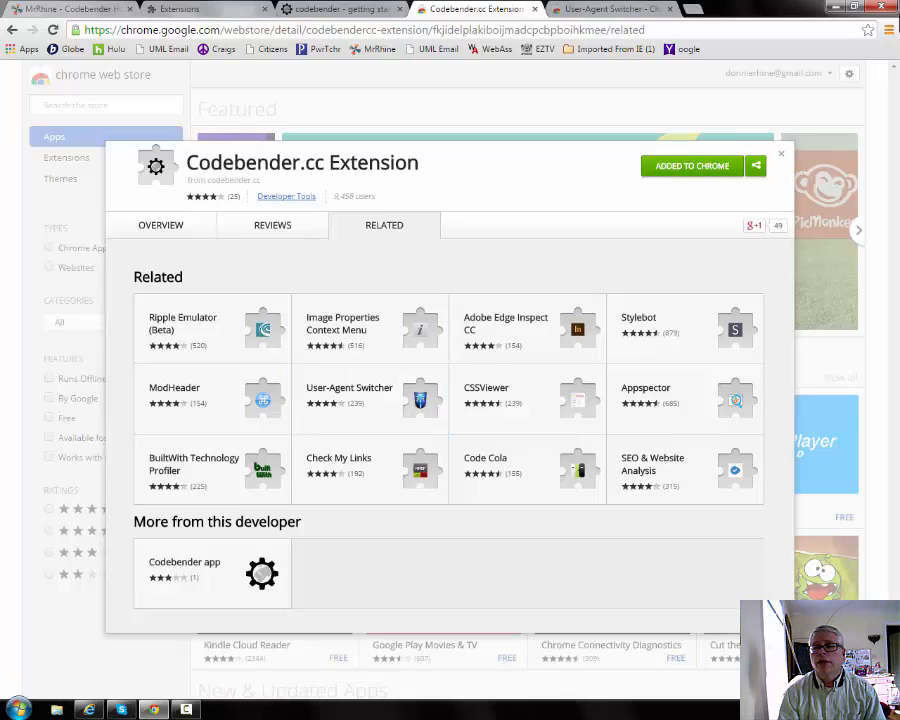
Accept the newly added Skype Click to Call extension and close the User-Agent Switcher and Codebender.cc Extension store pages.
click(886, 29)
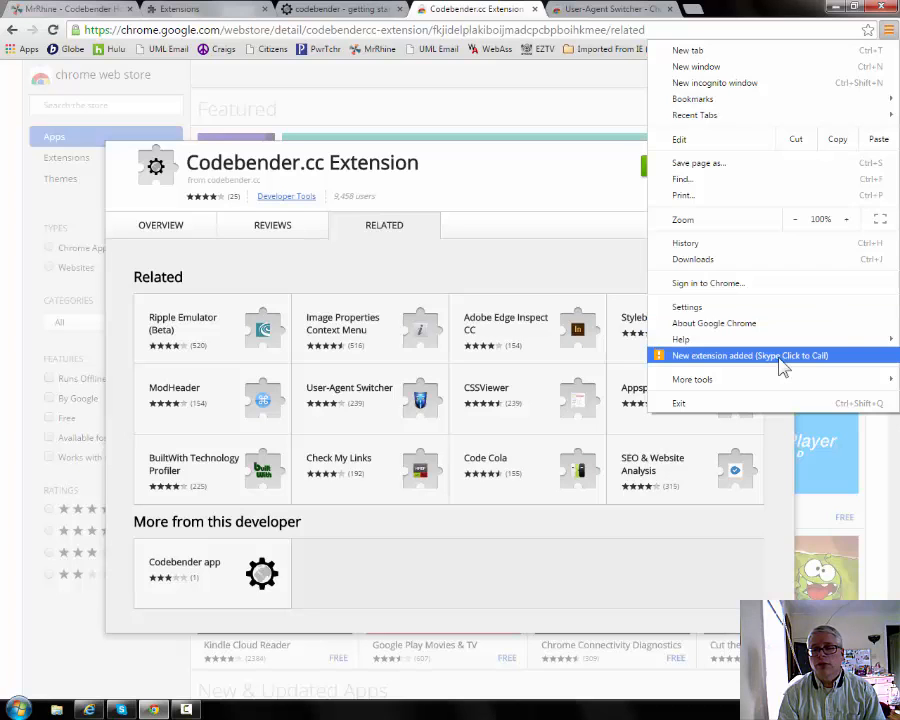
click(779, 357)
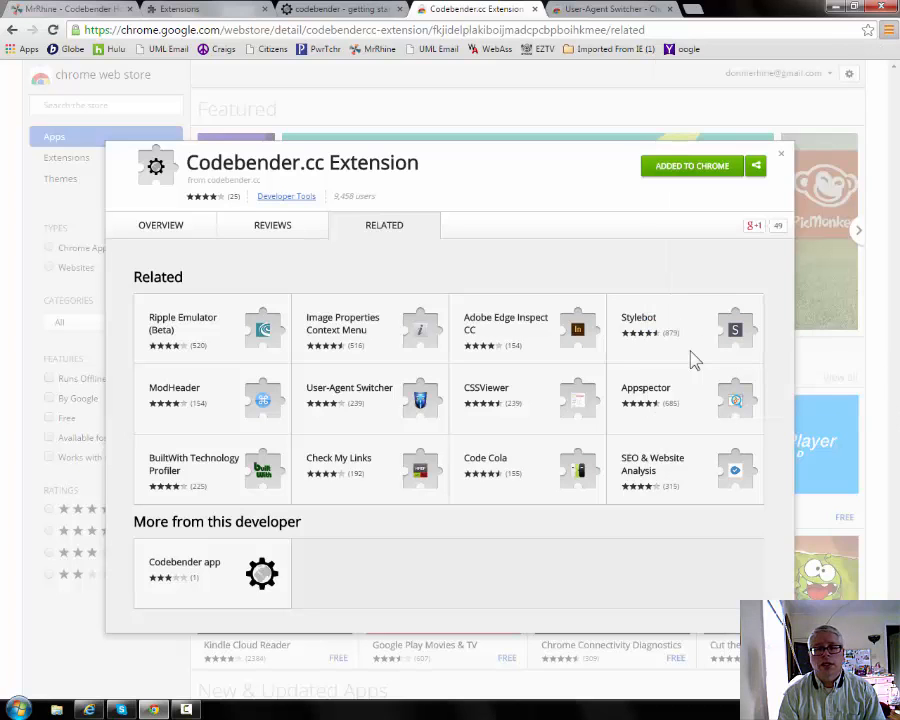
click(670, 9)
click(535, 9)
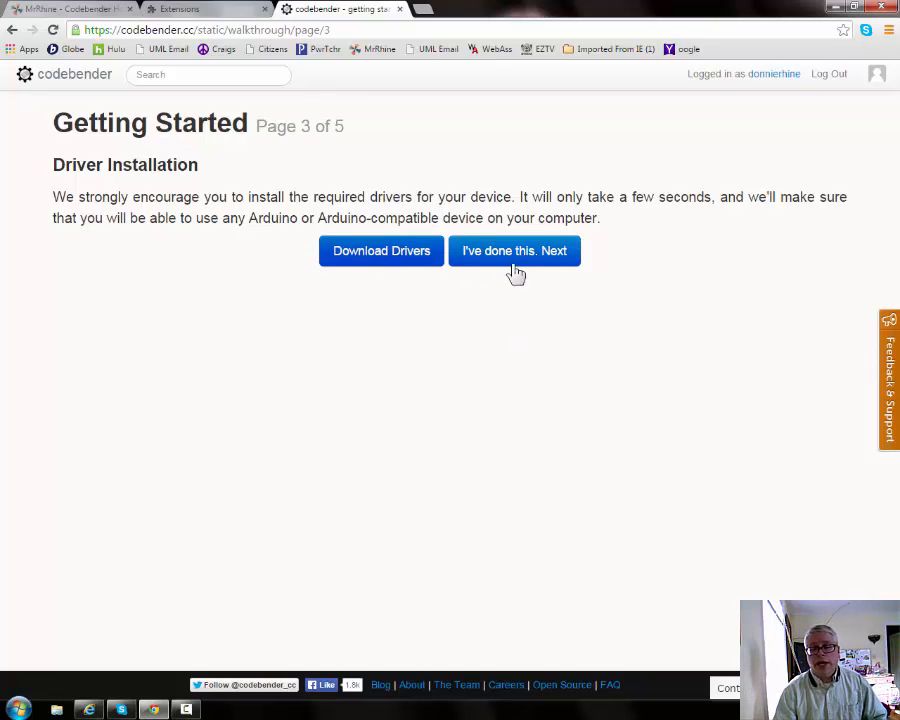
Download the windows-driver-installer.zip archive from the walkthrough's Driver Installation page and run the installer inside it.
click(401, 264)
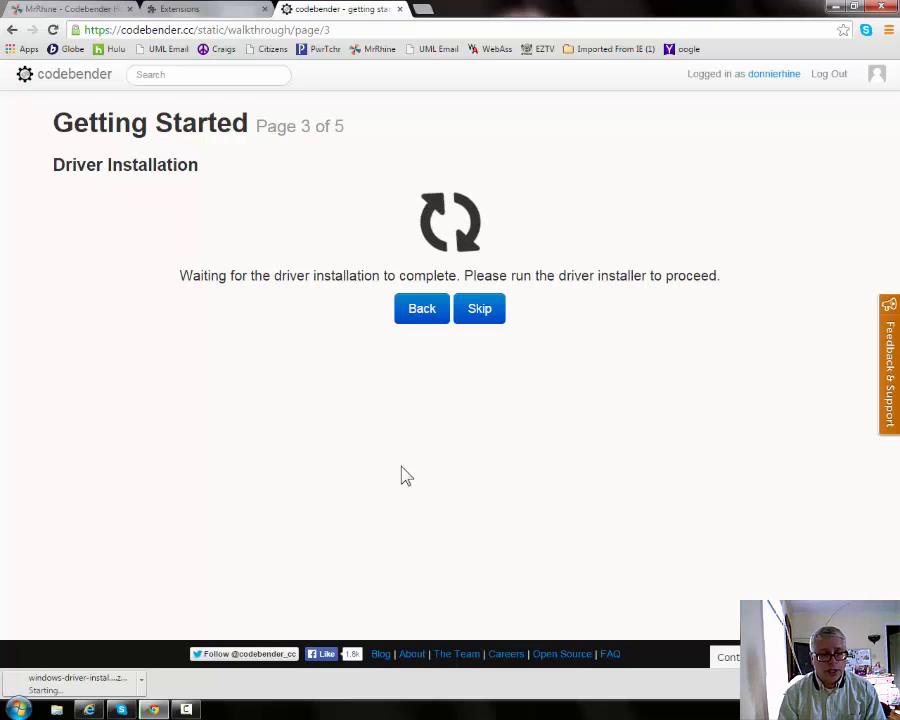
click(141, 679)
click(185, 573)
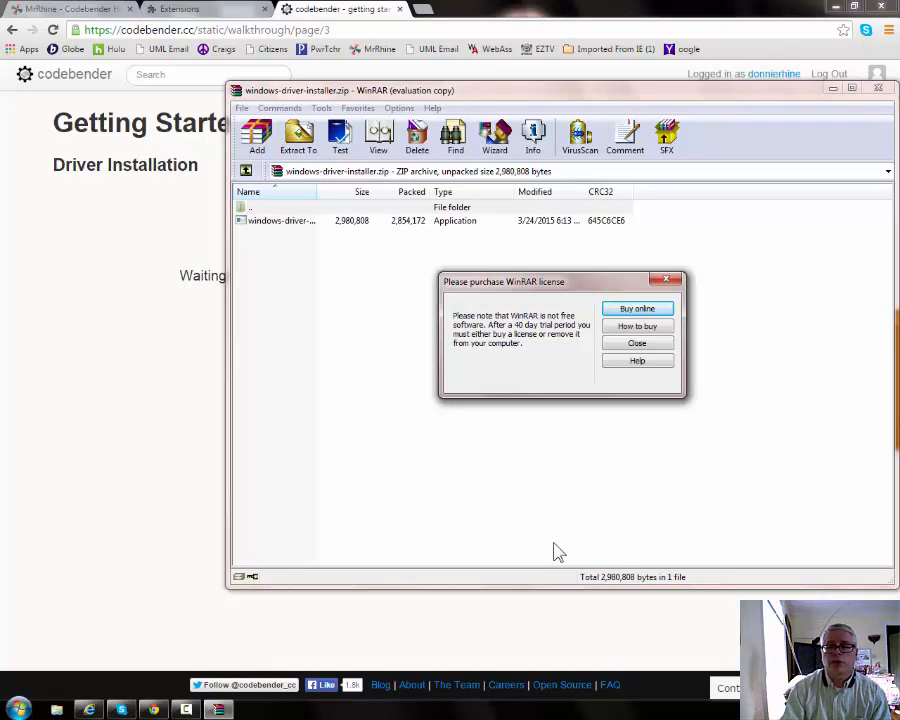
click(667, 282)
double_click(268, 224)
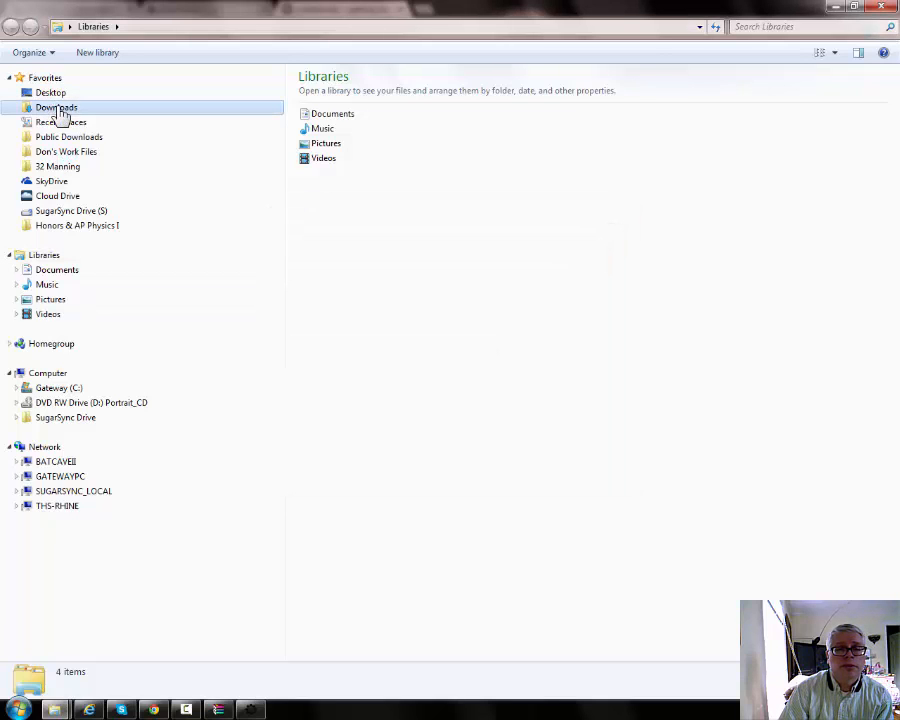
Show the Downloads folder and install the Arduino USB Driver, always trusting software from Arduino LLC.
click(60, 110)
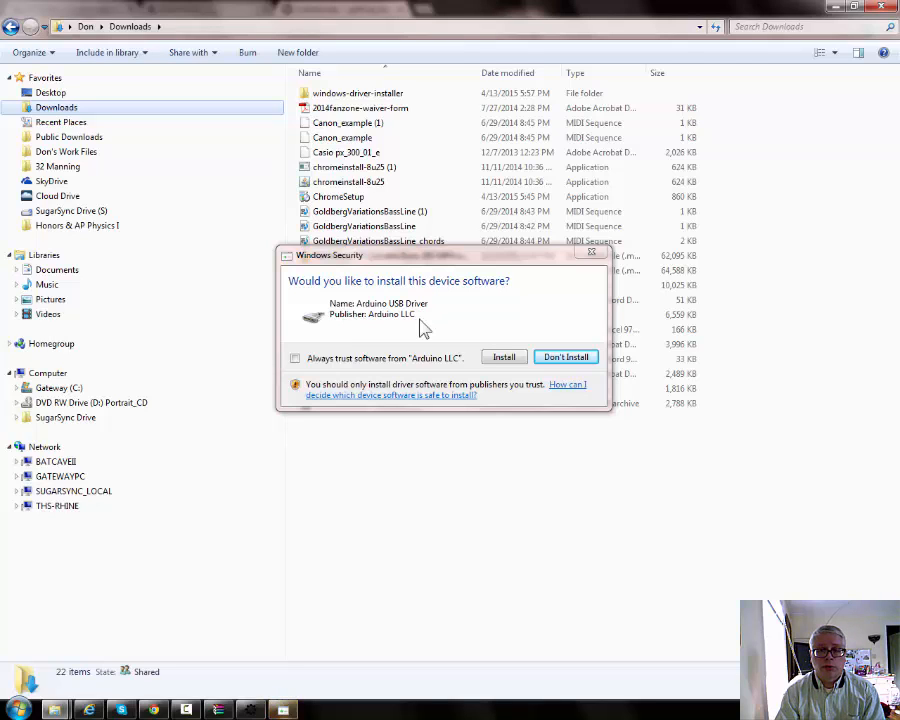
click(296, 360)
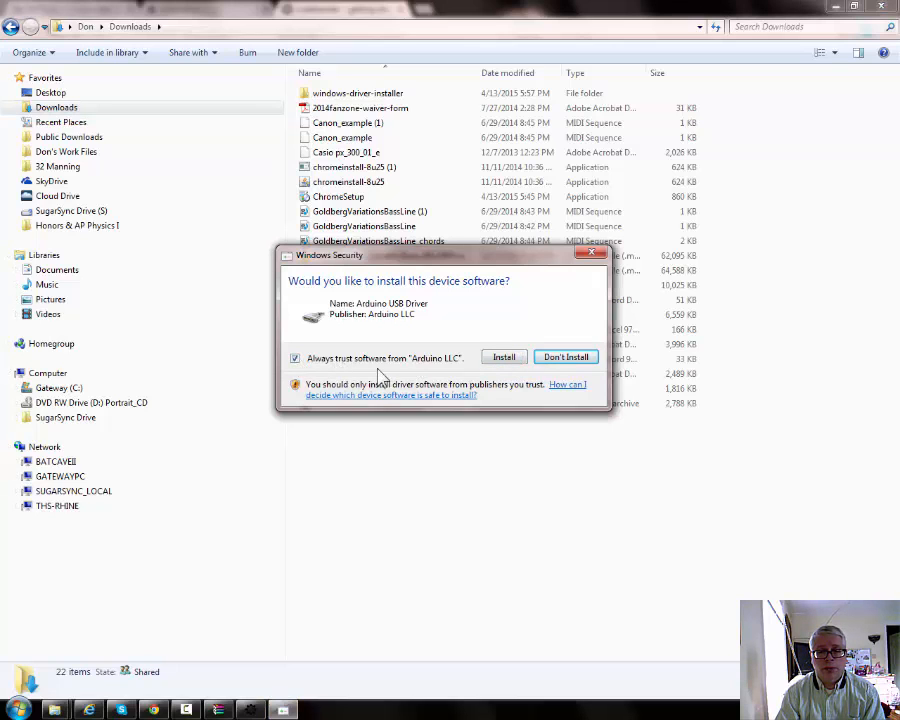
click(506, 359)
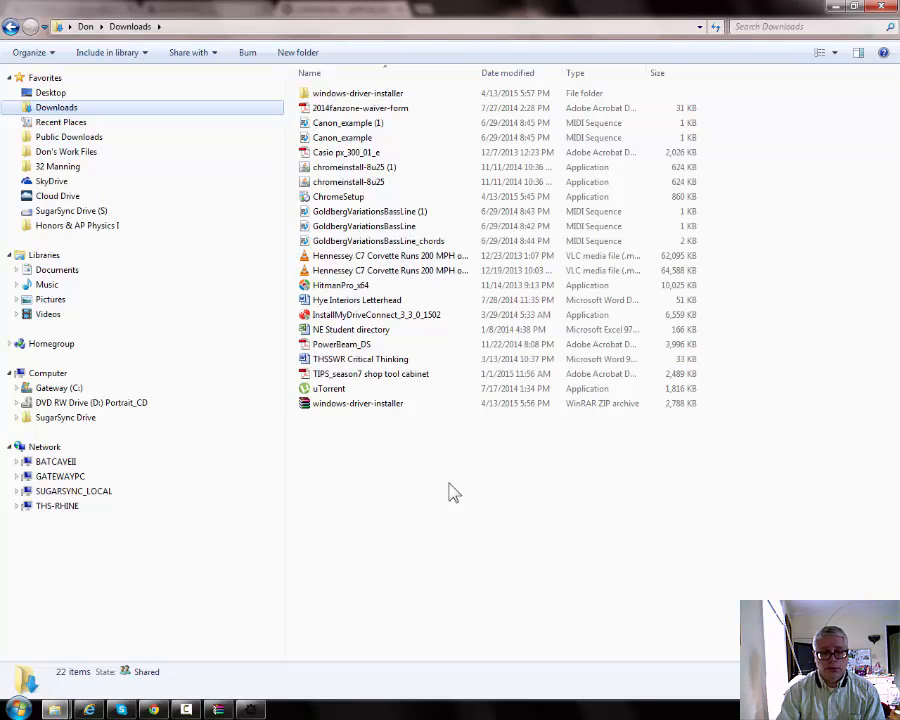
Bring the codebender drivers installer into view and install the ATMEL, Inc. Ports driver, always trusting software from Atmel Norway.
click(252, 709)
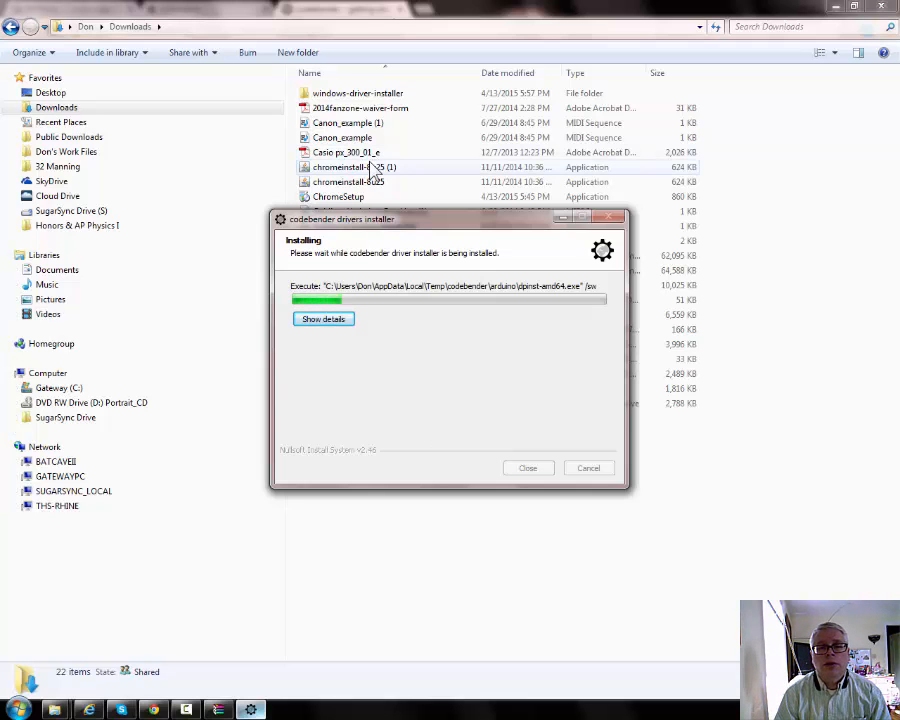
drag(395, 230, 460, 474)
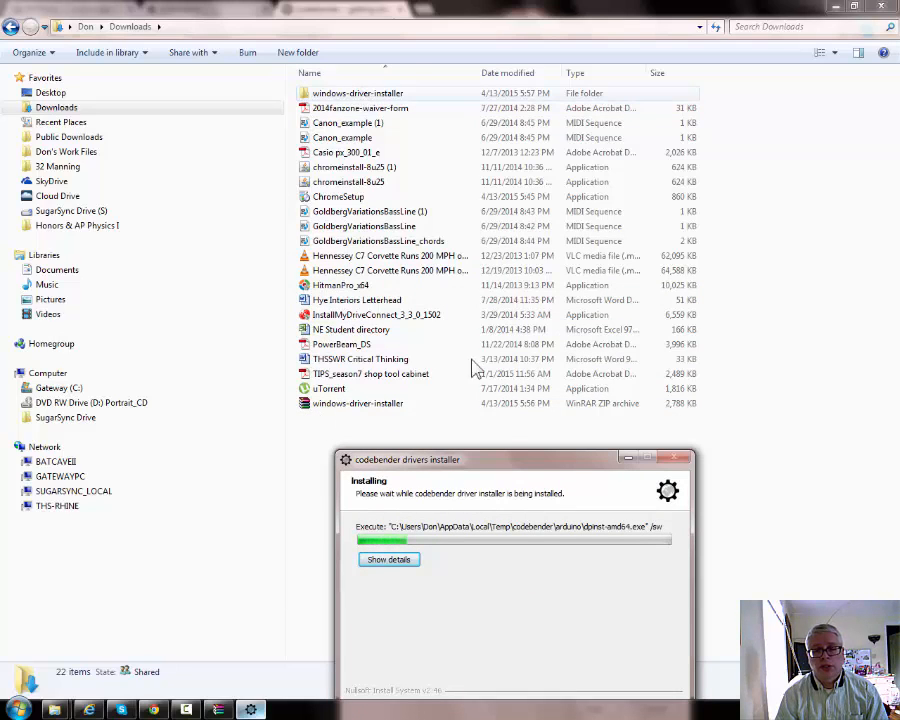
drag(505, 463, 467, 350)
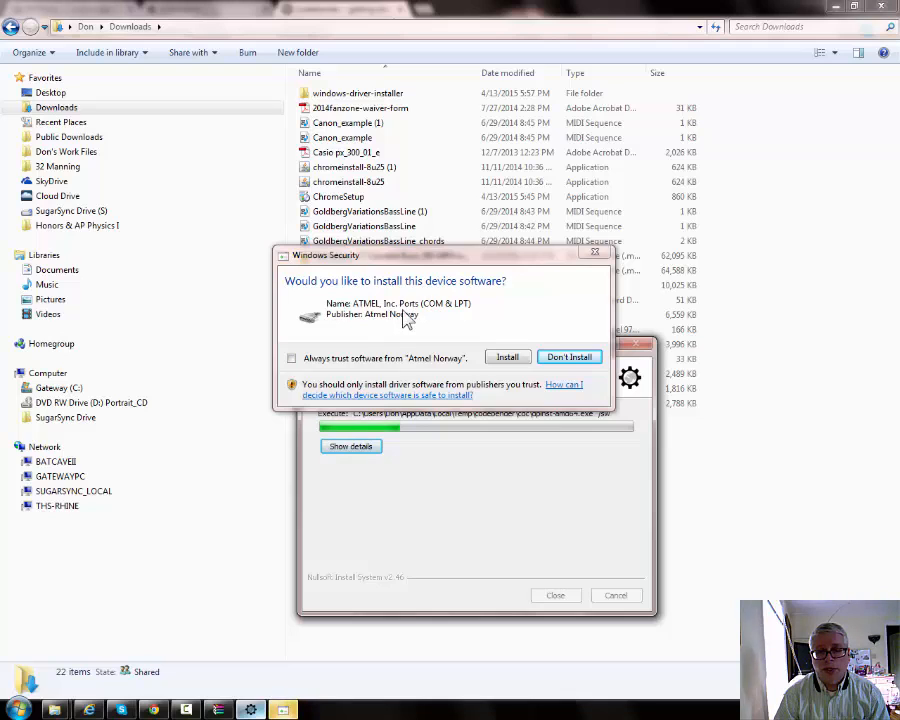
click(291, 359)
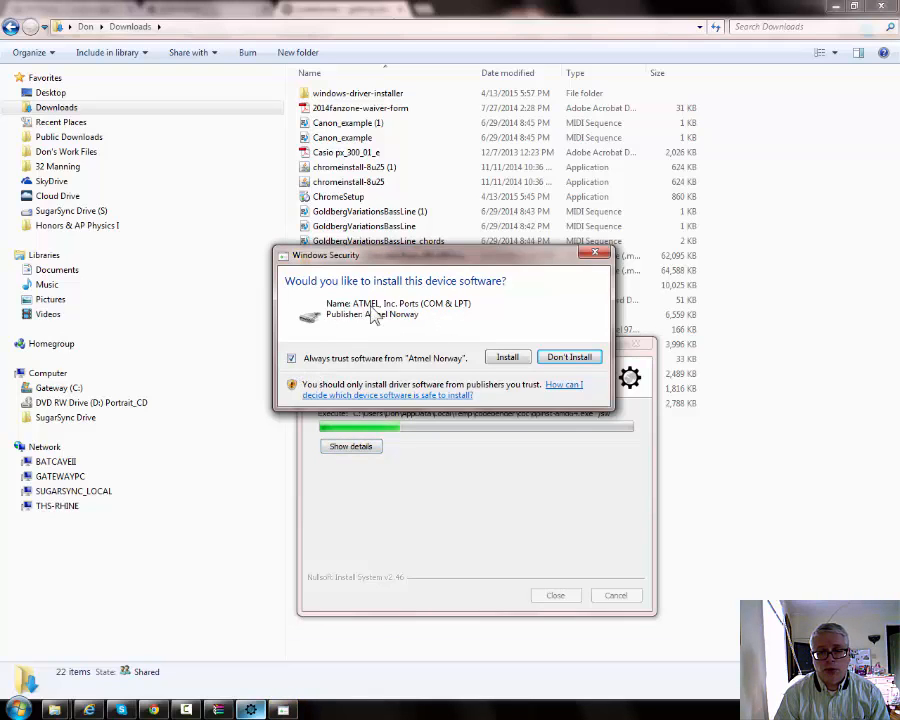
click(508, 360)
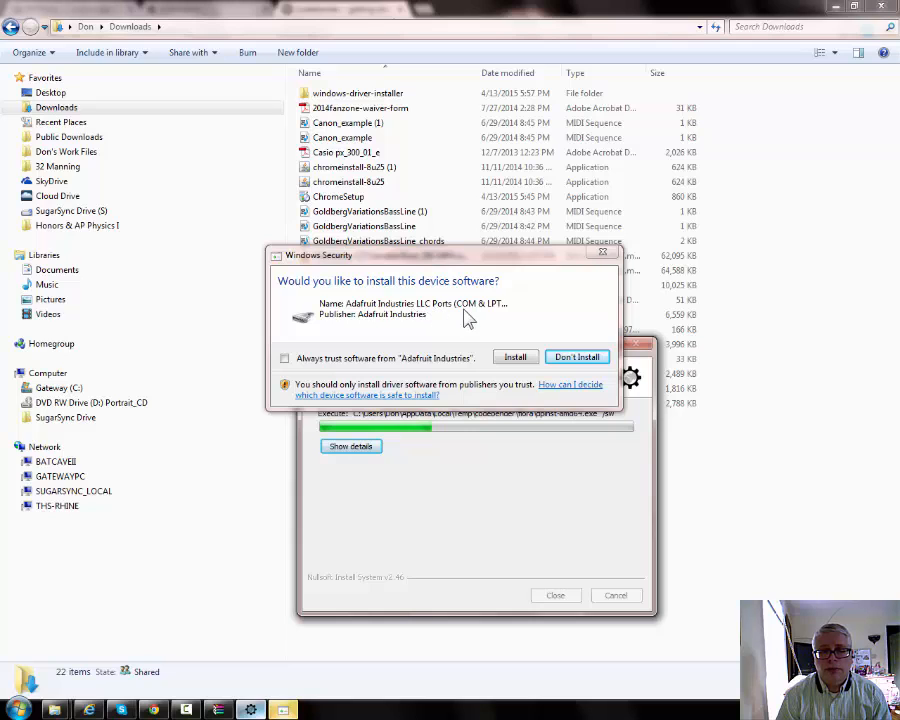
Install the Adafruit Industries LLC Ports driver, always trusting software from Adafruit Industries.
click(284, 360)
click(285, 358)
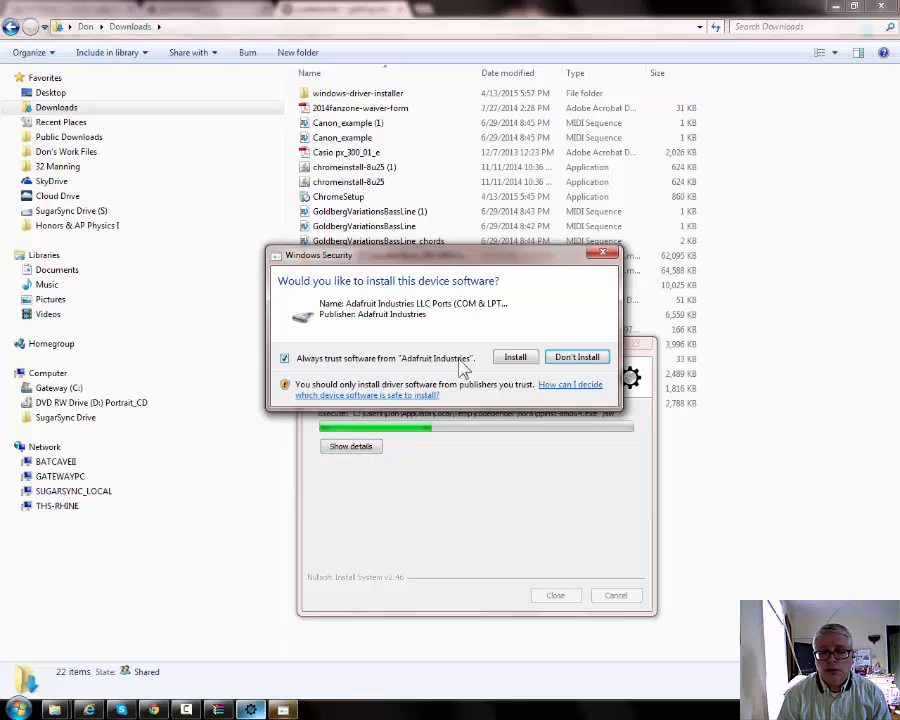
click(515, 357)
click(186, 709)
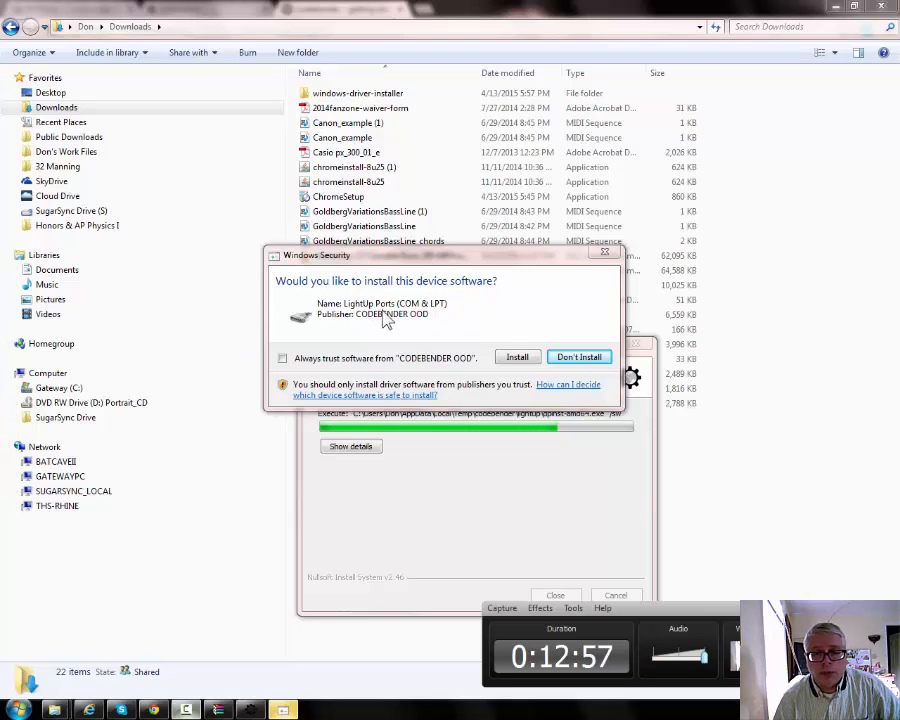
Install the LightUp Ports driver, always trusting software from CODEBENDER OOD.
click(282, 360)
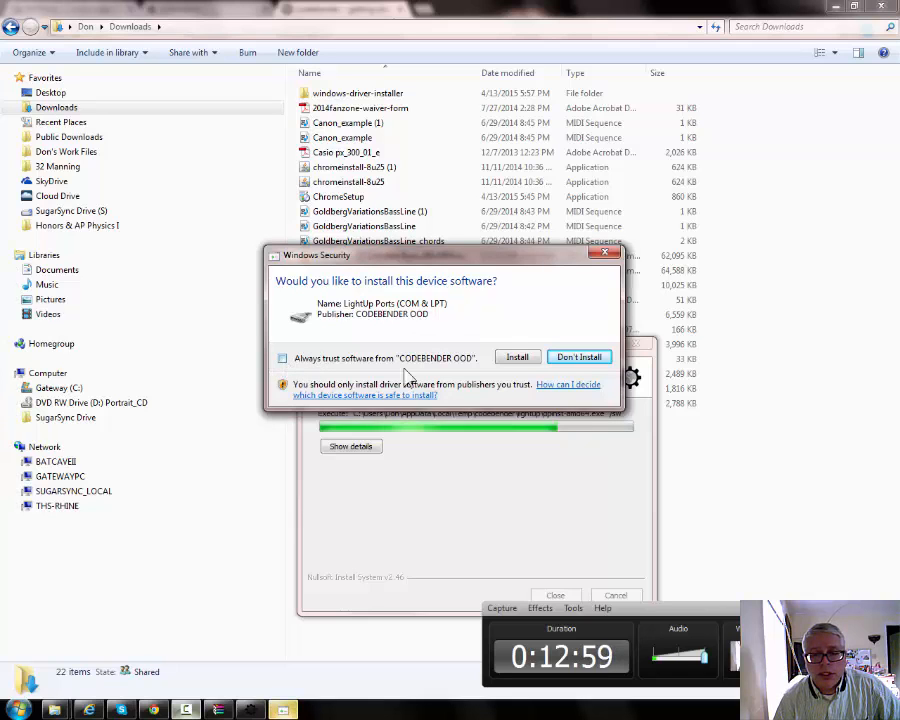
click(283, 359)
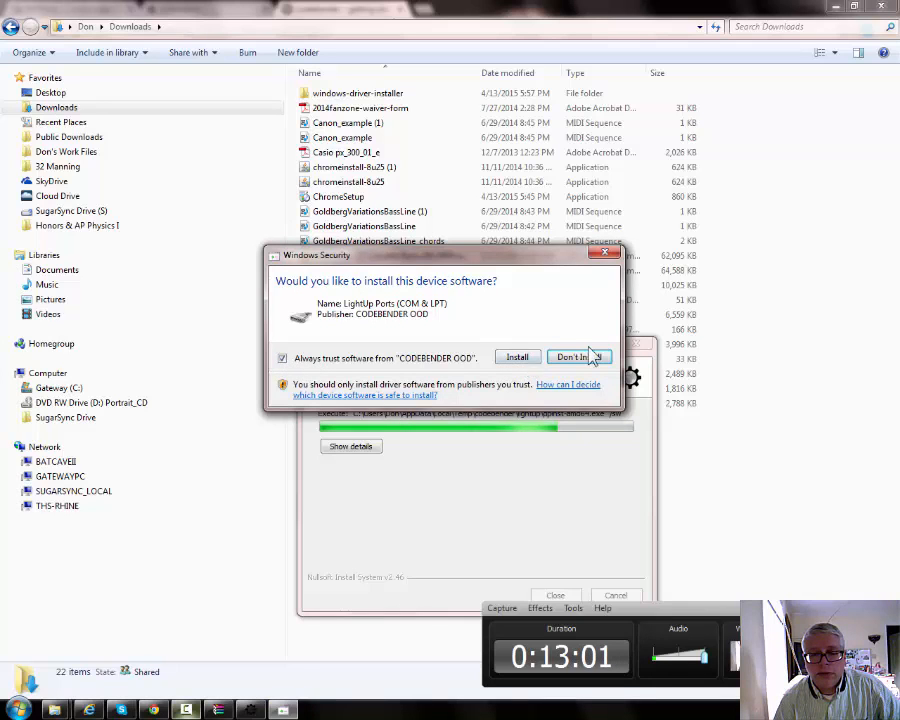
click(518, 358)
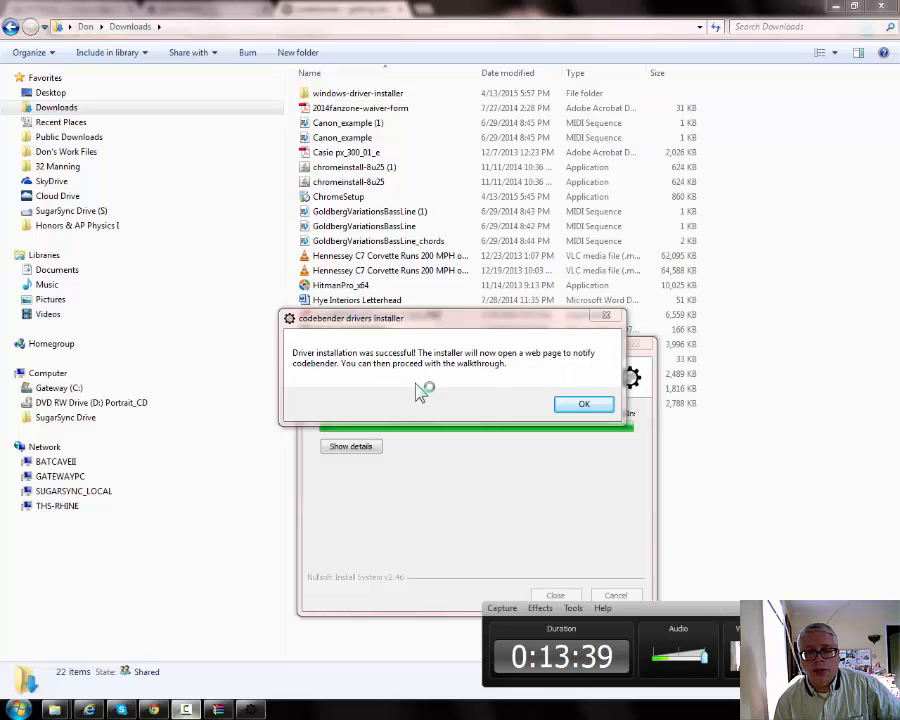
Acknowledge the driver installation message and close the codebender drivers installer.
click(585, 406)
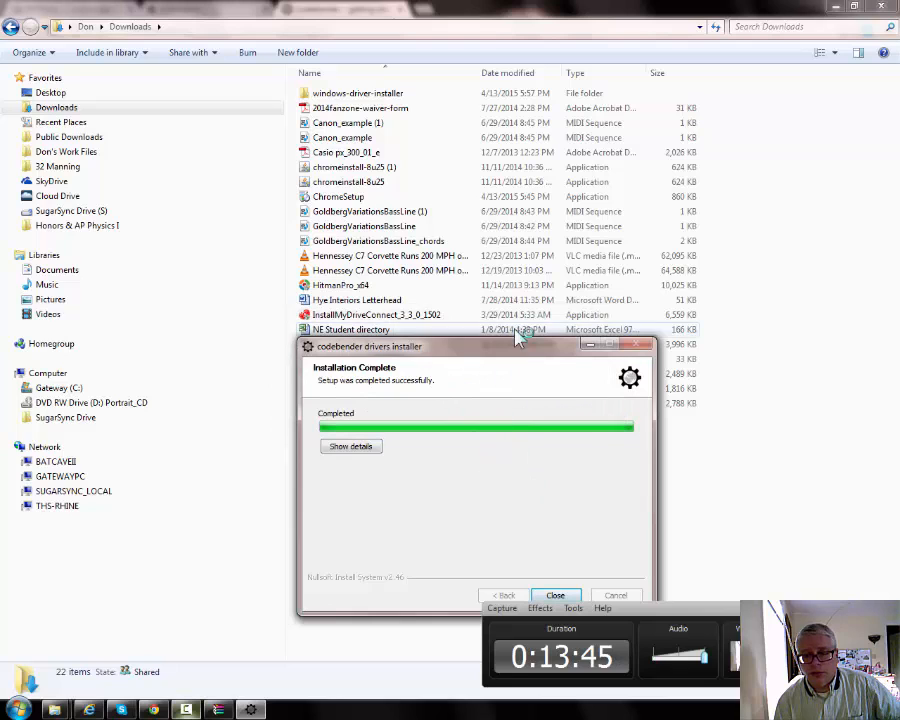
click(569, 594)
click(572, 597)
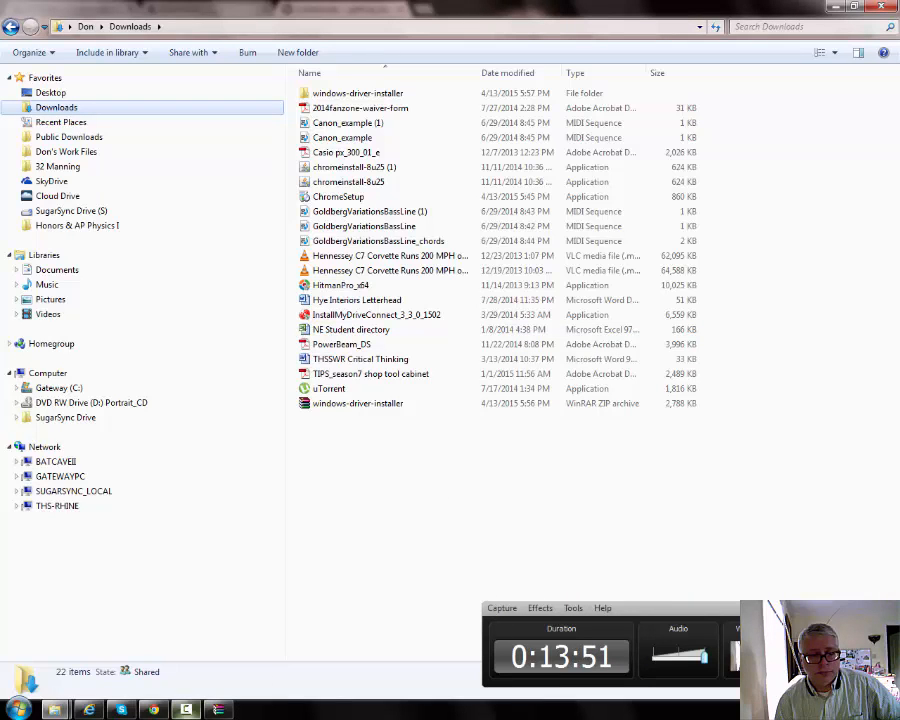
Open the download-complete link from Firefox's warning page in Chrome, and close that page to return to the walkthrough.
click(153, 711)
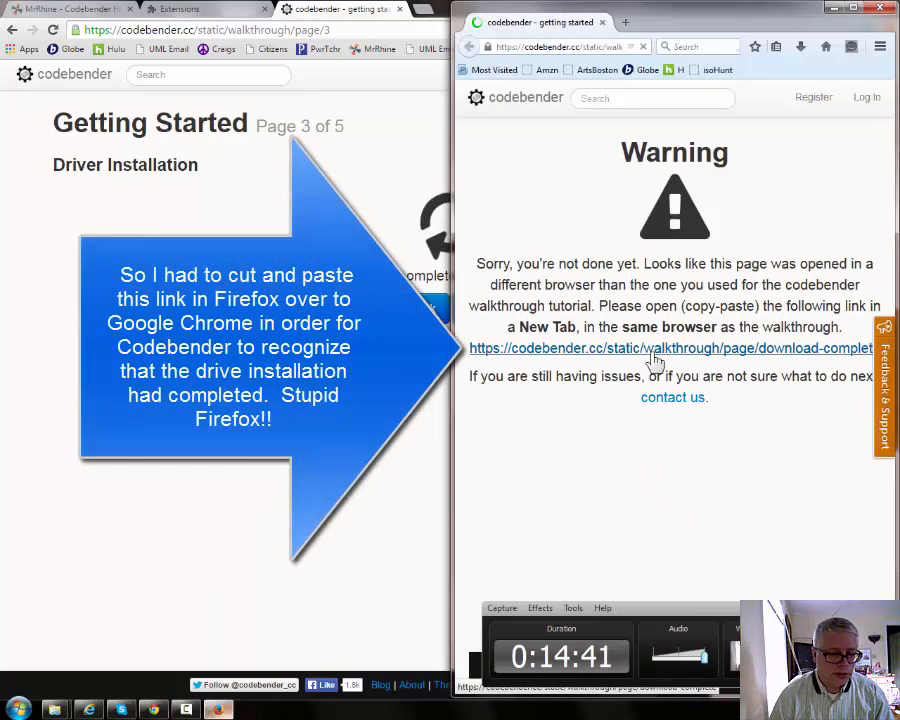
click(672, 350)
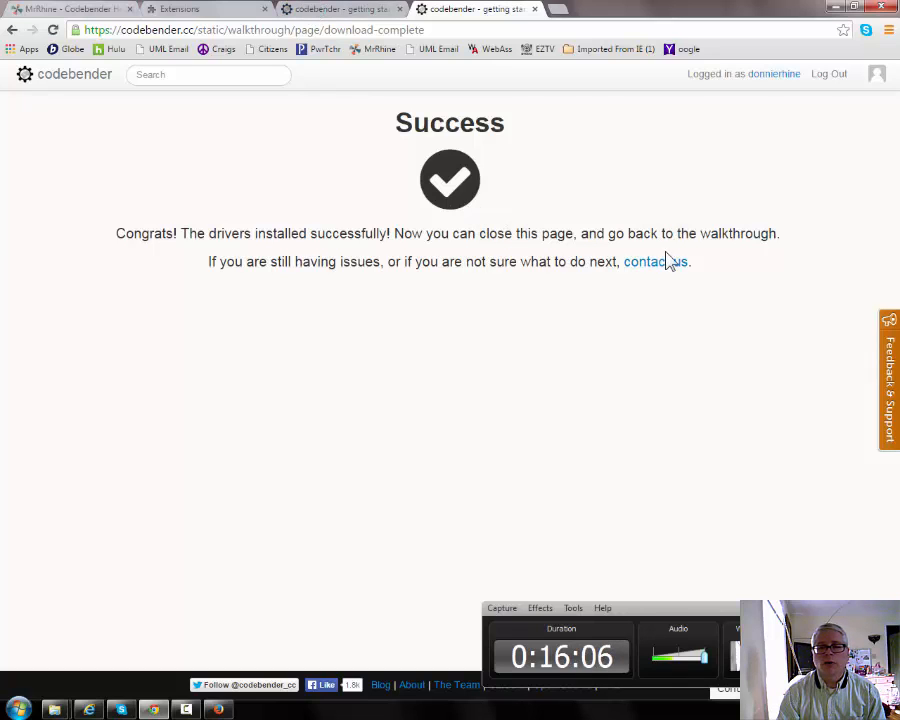
click(534, 9)
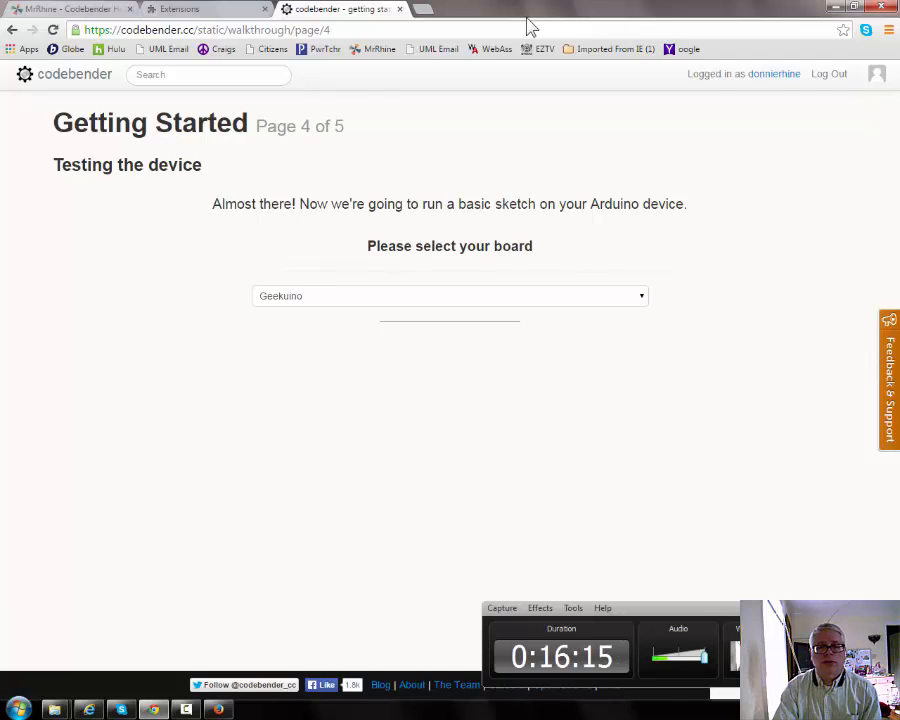
Select Arduino Uno as the board for the walkthrough's device test.
click(450, 296)
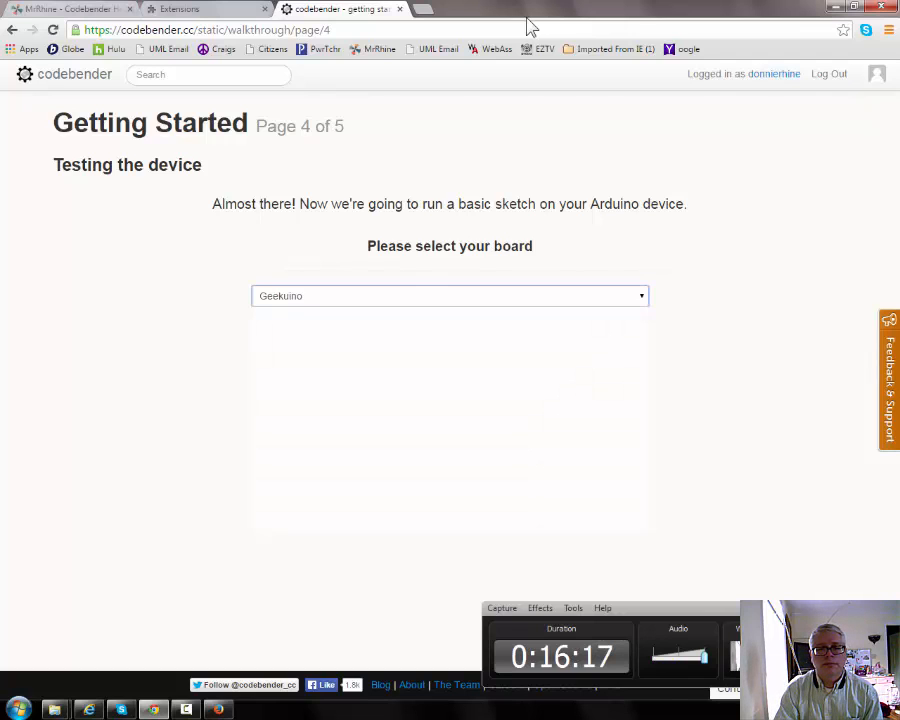
scroll(445, 420, up, 10)
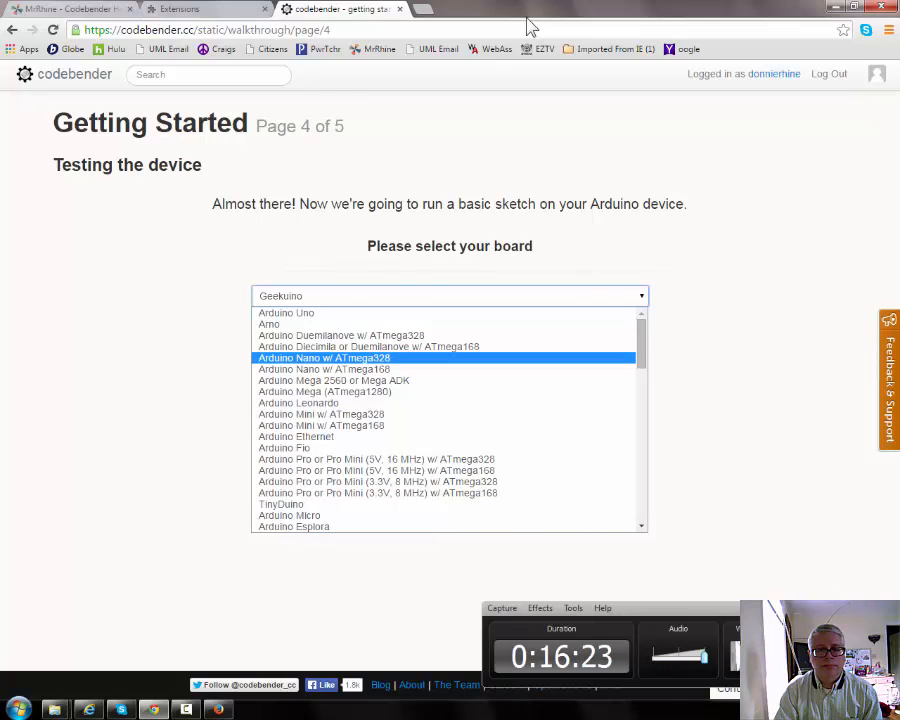
click(300, 313)
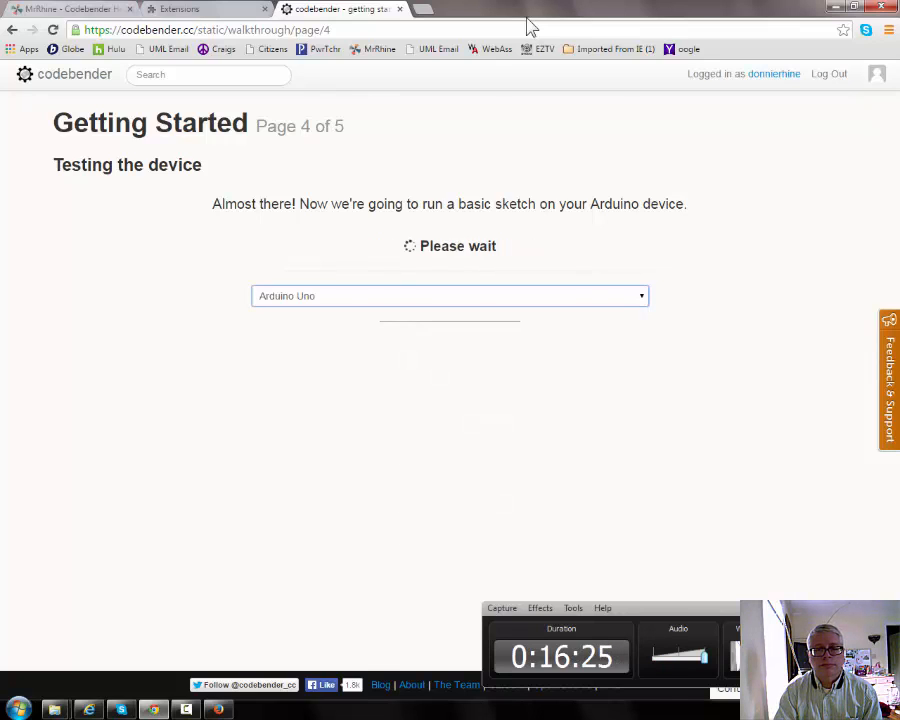